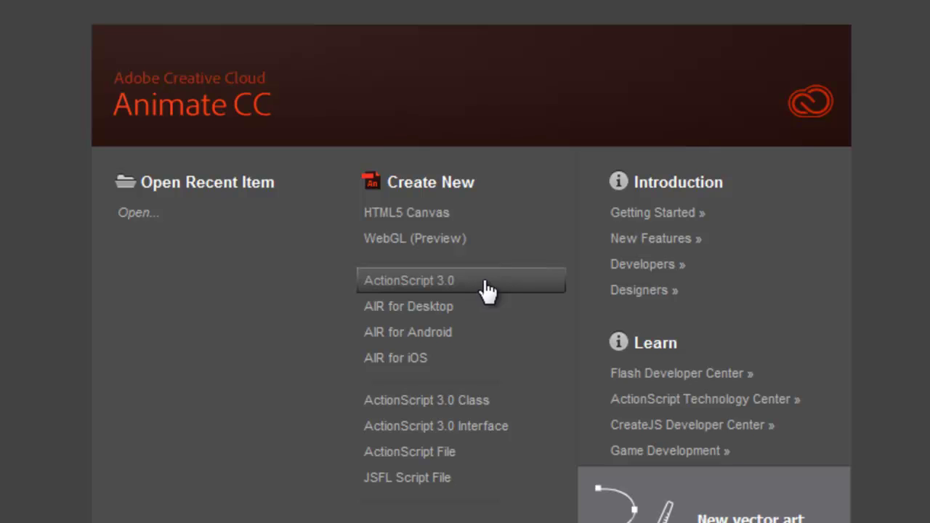
Create a new HTML5 Canvas document from the welcome screen (550 × 400 px, 24 fps)
left_click(496, 217)
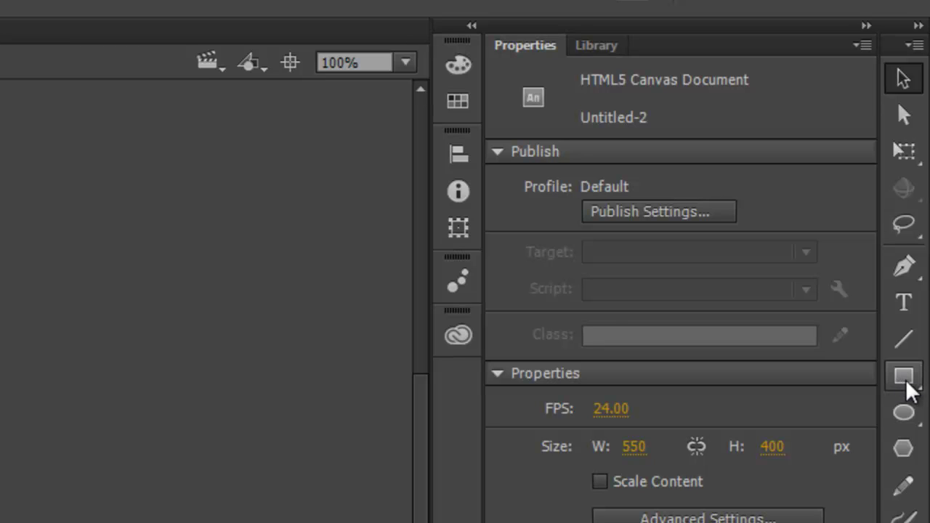
Select the Rectangle tool, set with a blue fill and no stroke
left_click(906, 388)
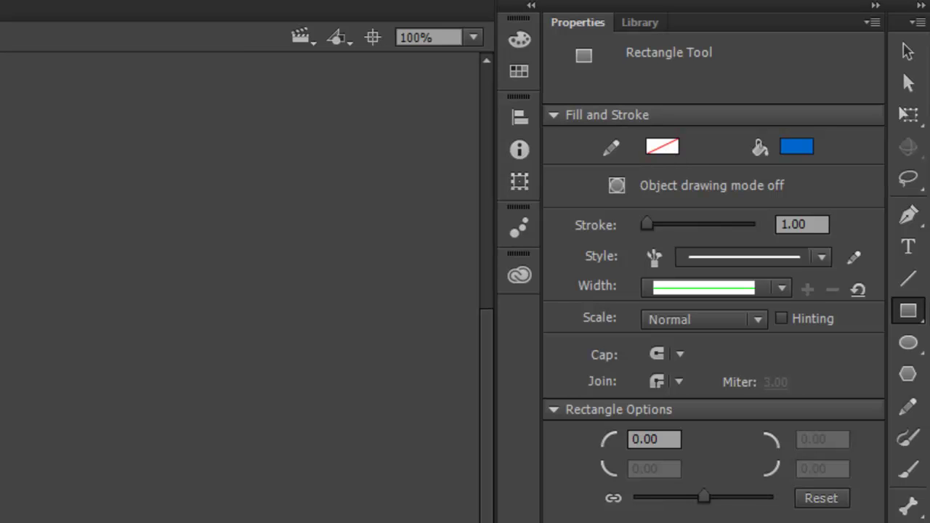
Inspect the stroke colour swatch and close it without changing the stroke
left_click(662, 146)
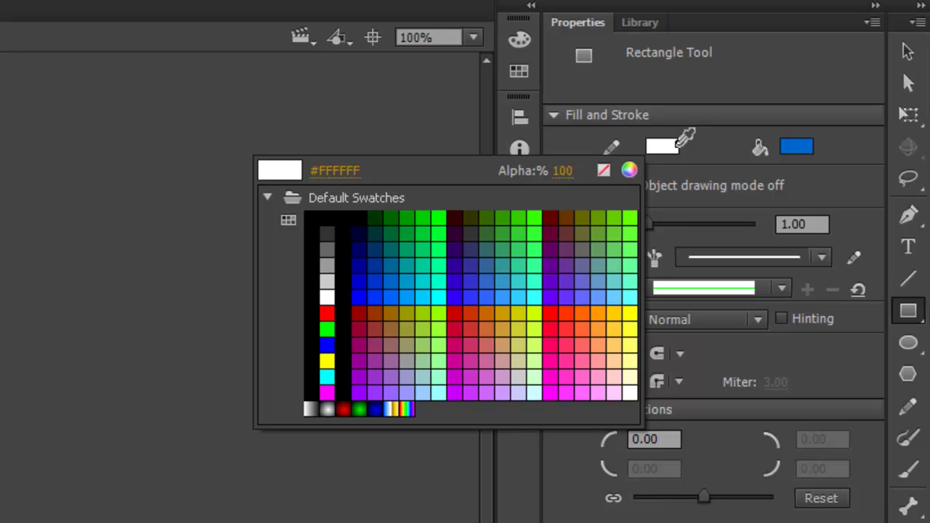
left_click(349, 242)
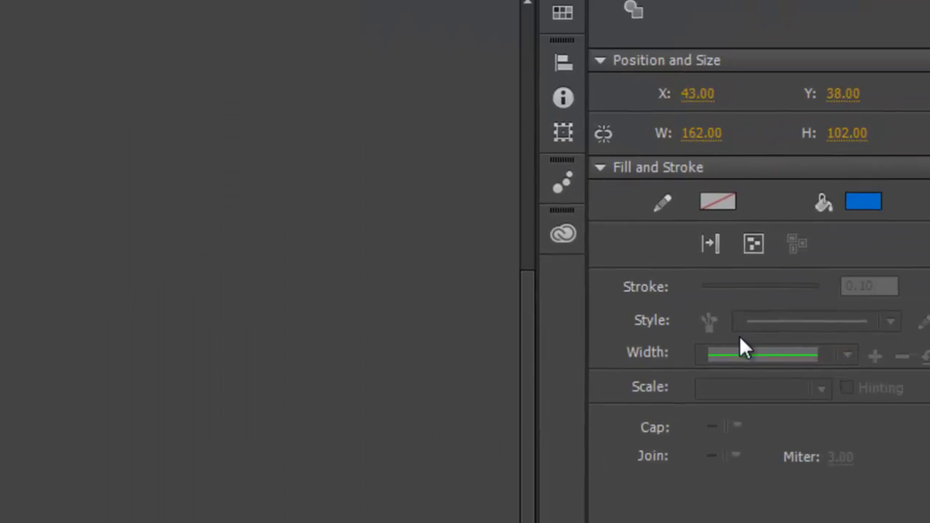
Switch to the Oval tool and set the fill colour to dark red #990000
left_click(908, 301)
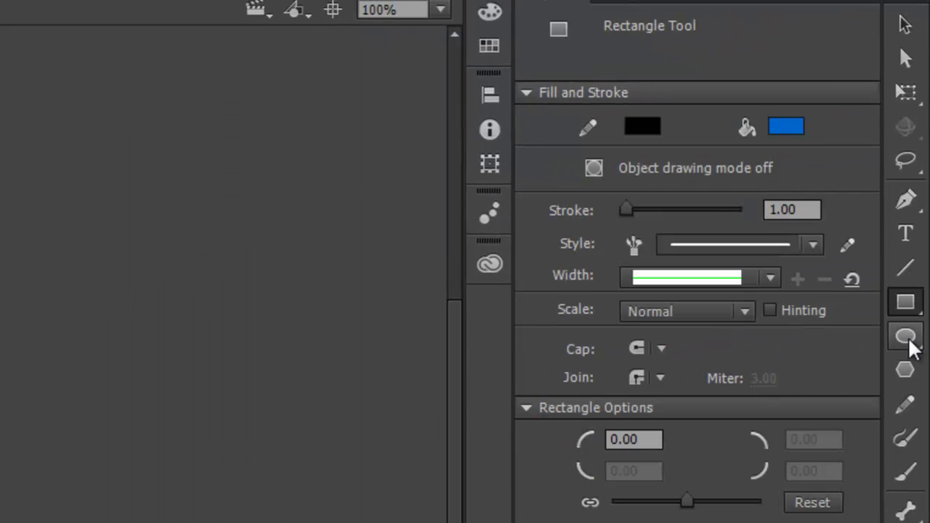
left_click(909, 342)
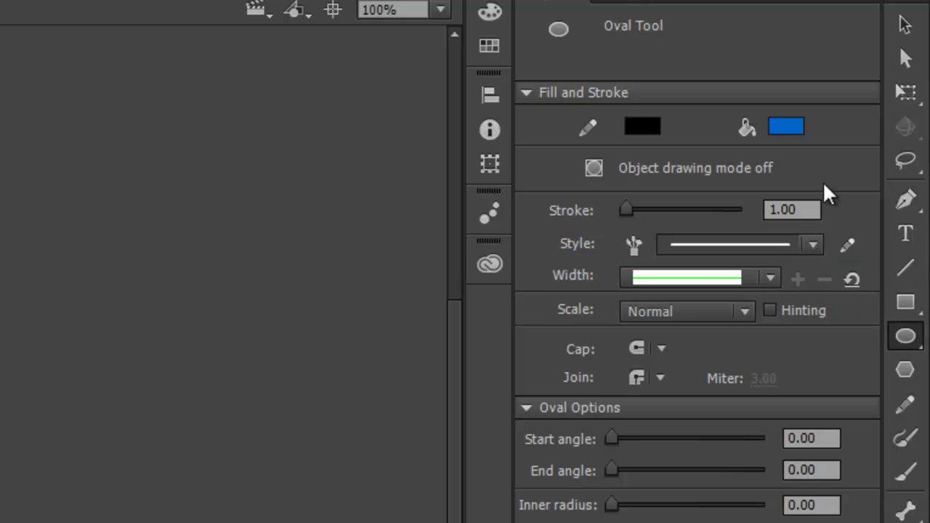
left_click(793, 125)
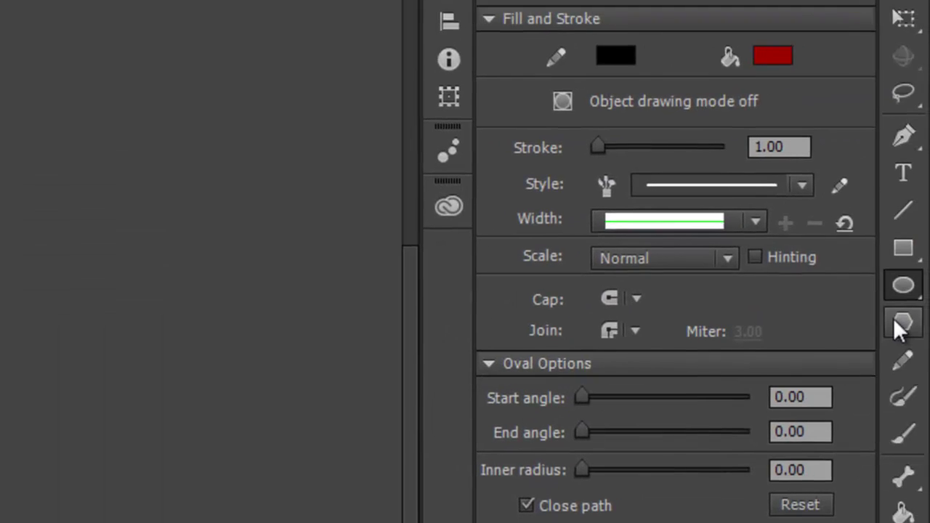
left_click(901, 323)
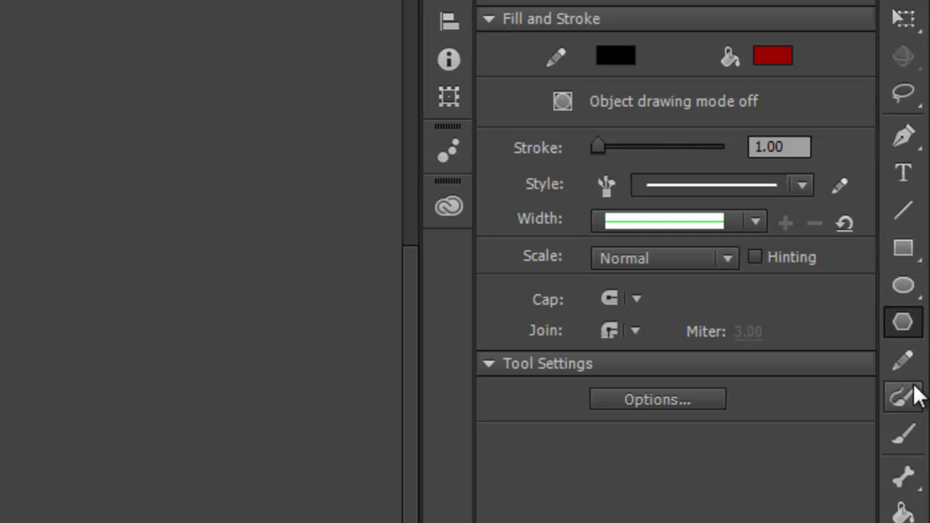
Paint a red freehand brush stroke across the stage below the shapes
left_click(912, 436)
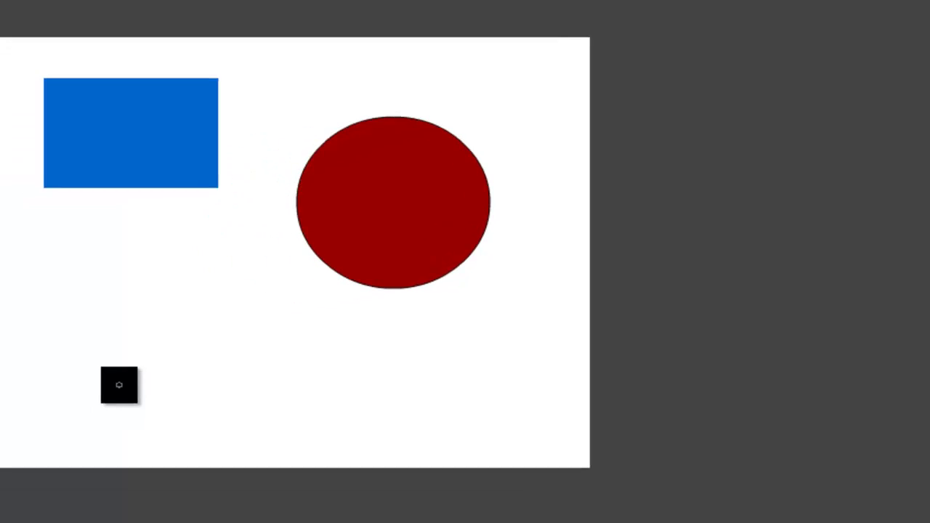
mouse_move(152, 380)
left_mouse_down()
mouse_move(354, 385)
mouse_move(501, 371)
left_mouse_up()
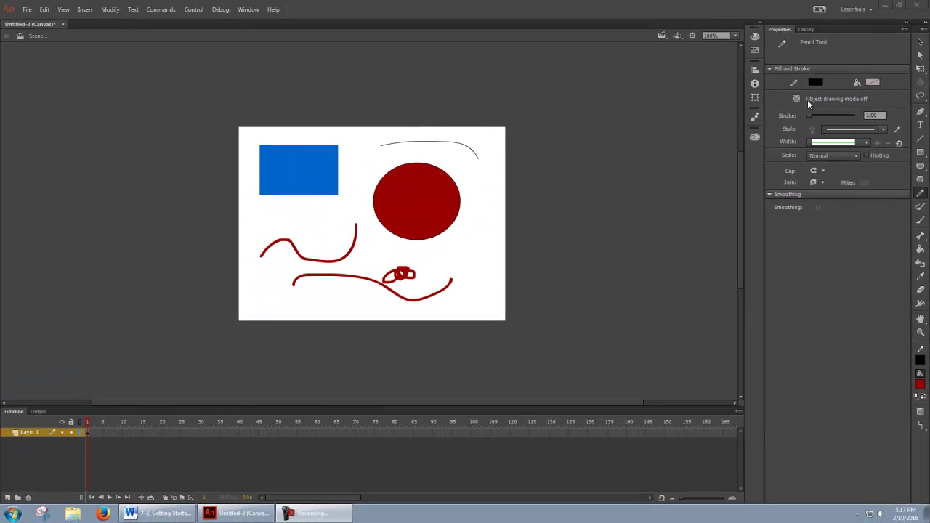
Marquee-select and delete the oval and arc, then the remaining red strokes
left_click(922, 43)
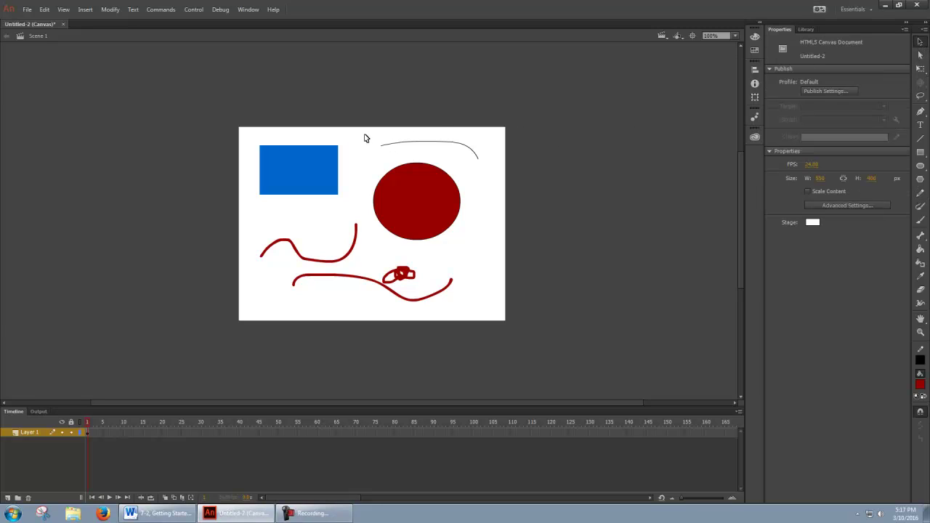
mouse_move(366, 143)
left_mouse_down()
mouse_move(494, 284)
mouse_move(492, 312)
left_mouse_up()
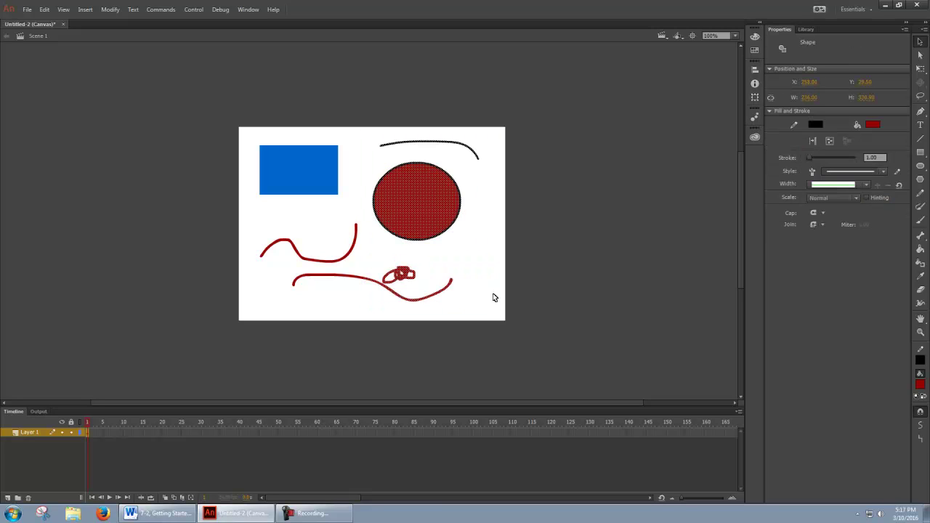
key("Delete")
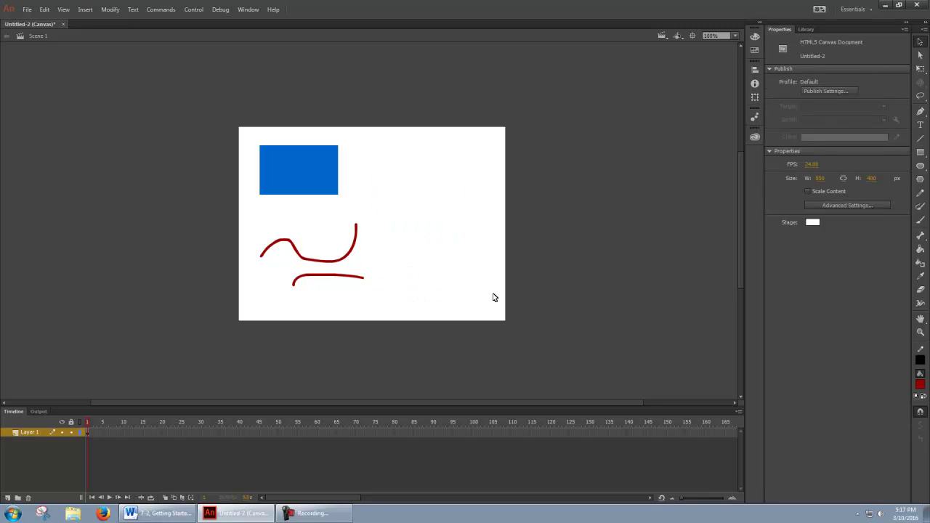
mouse_move(249, 211)
left_mouse_down()
mouse_move(353, 285)
mouse_move(389, 298)
left_mouse_up()
key("Delete")
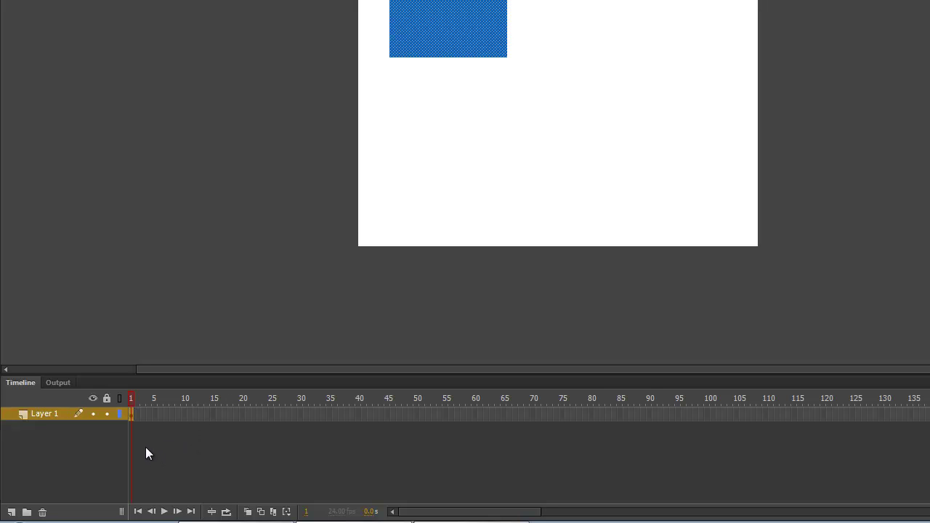
left_click_drag(126, 420, 133, 416)
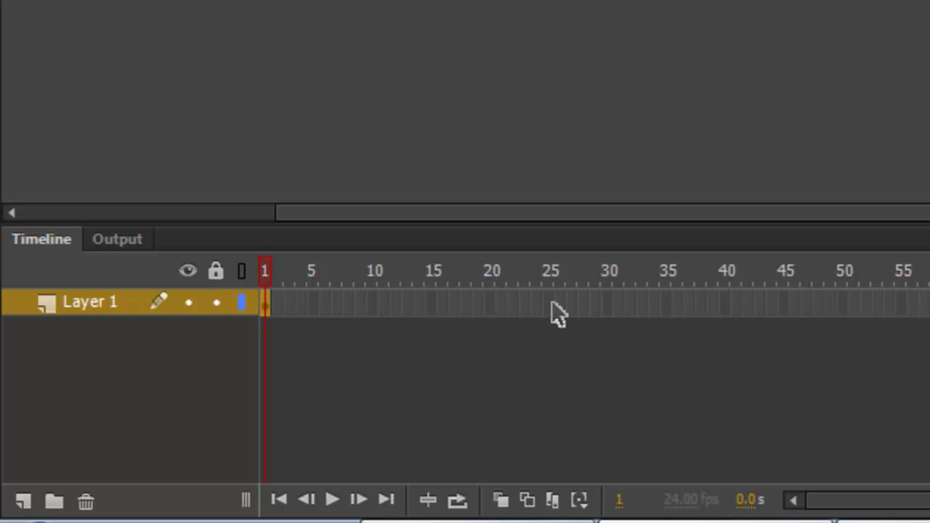
Insert a keyframe at frame 25 on Layer 1, then return to frame 1
left_click(550, 304)
left_click_drag(552, 304, 544, 305)
right_click(546, 304)
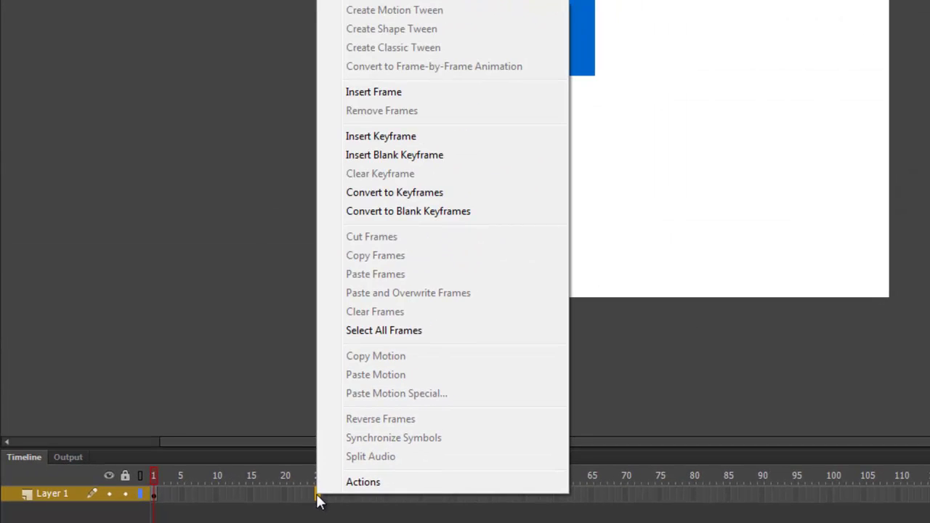
left_click(470, 139)
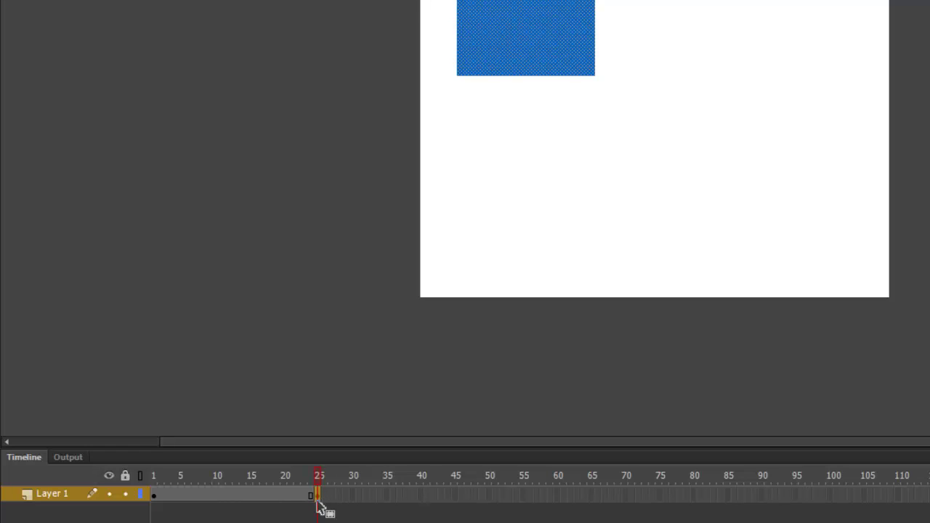
left_click(154, 477)
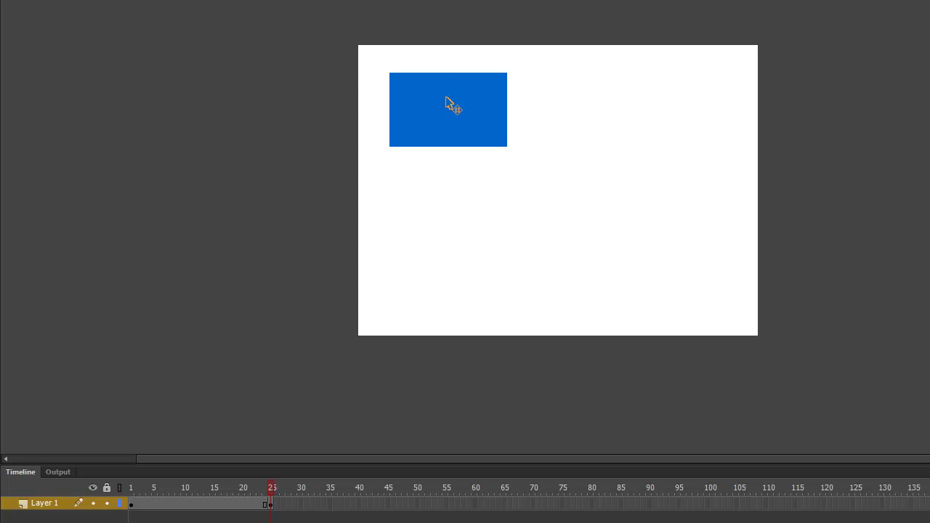
Drag the blue rectangle to the stage's bottom-right corner at frame 25
left_click_drag(444, 105, 684, 283)
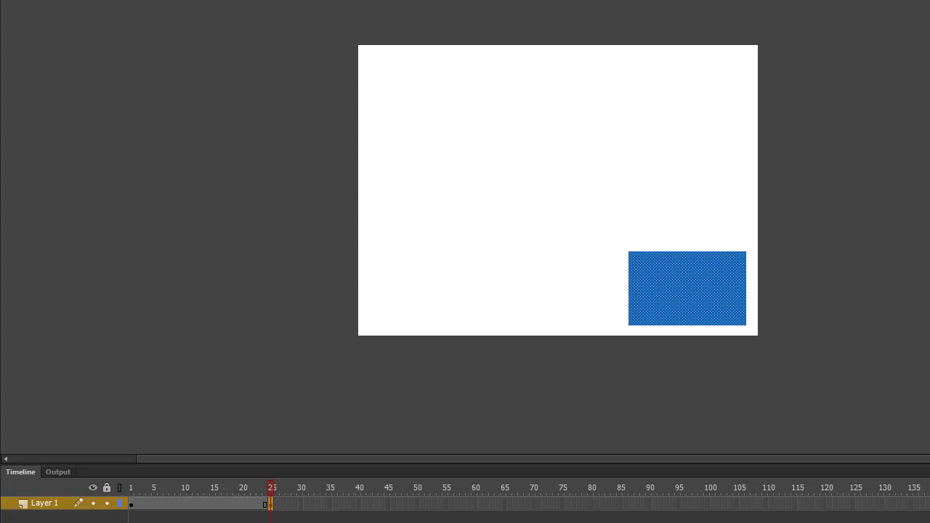
Compare the rectangle's positions at frames 1 and 25, then test in the browser
left_click(129, 486)
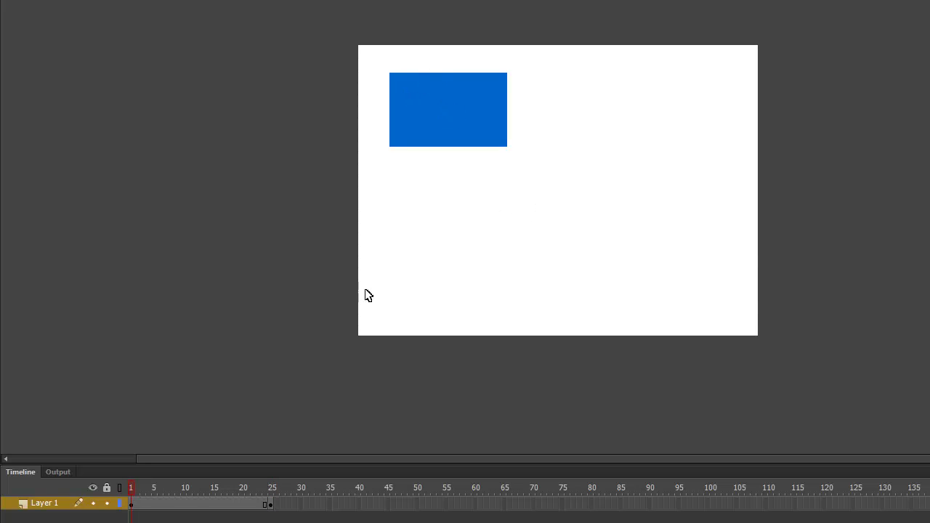
left_click(273, 493)
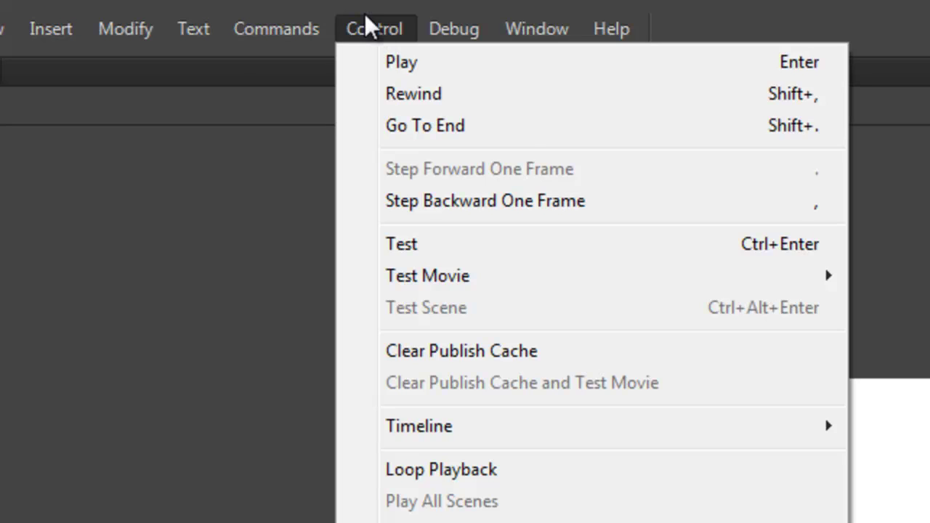
left_click(551, 248)
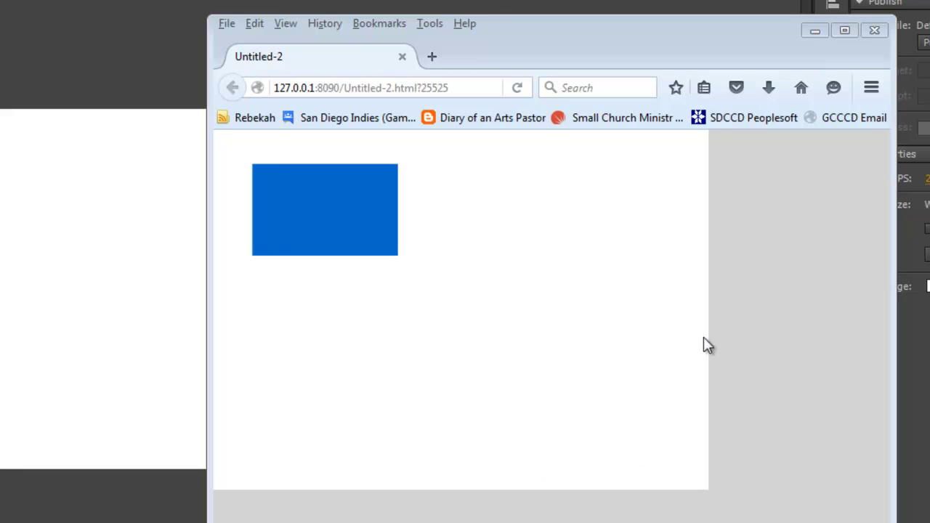
Close the Firefox preview window to return to the Animate document
left_click(877, 29)
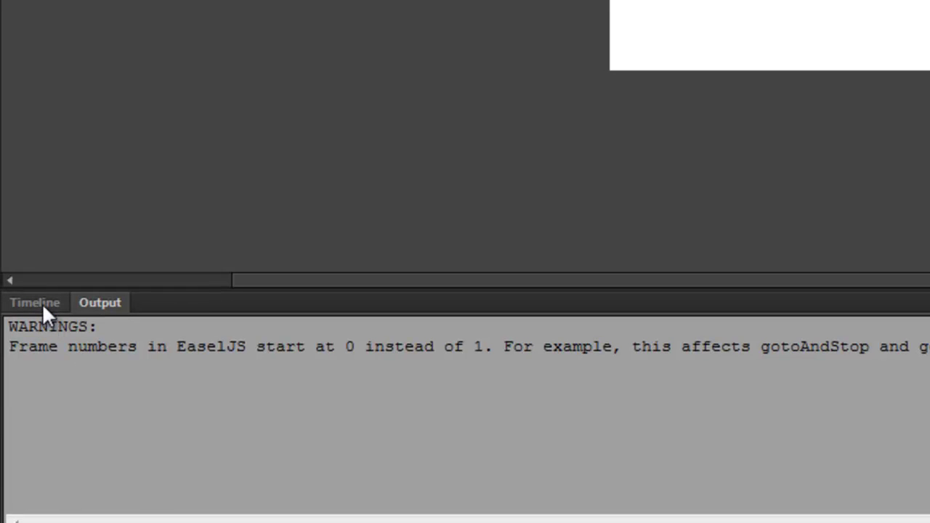
Apply a shape tween to Layer 1 over frames 1–25, then scrub frames 1–25 to check the diagonal path
left_click(40, 313)
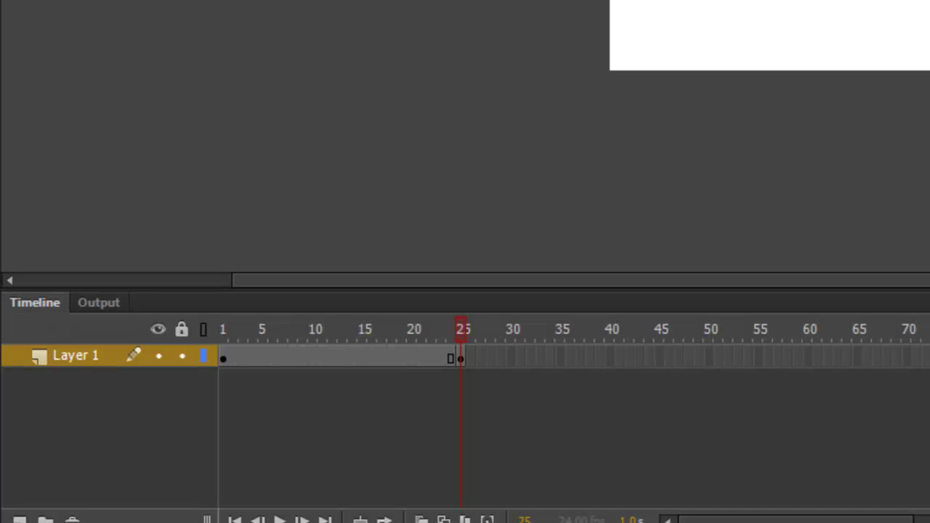
right_click(341, 361)
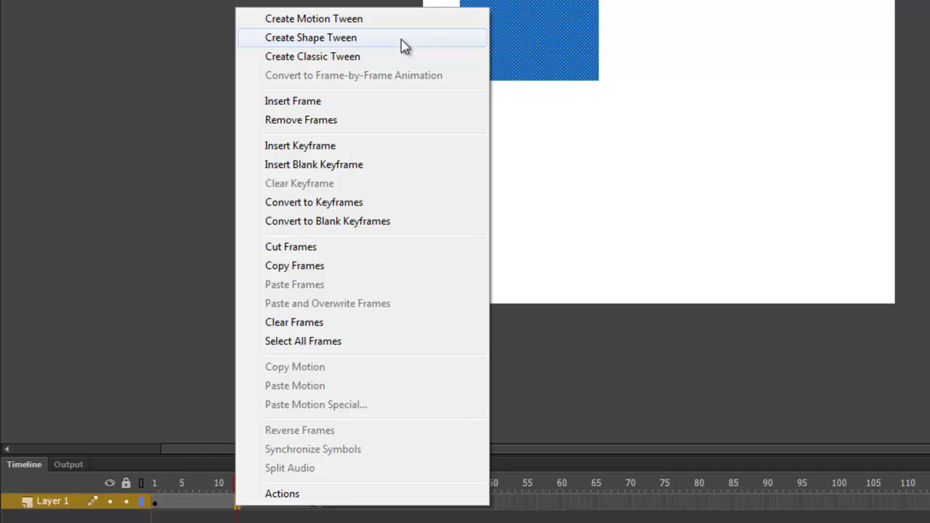
left_click(405, 46)
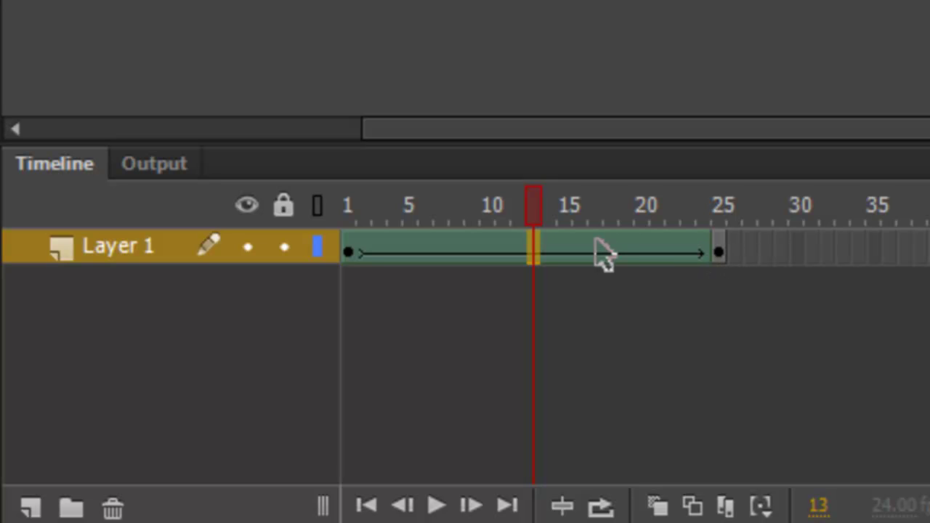
left_click_drag(541, 214, 338, 225)
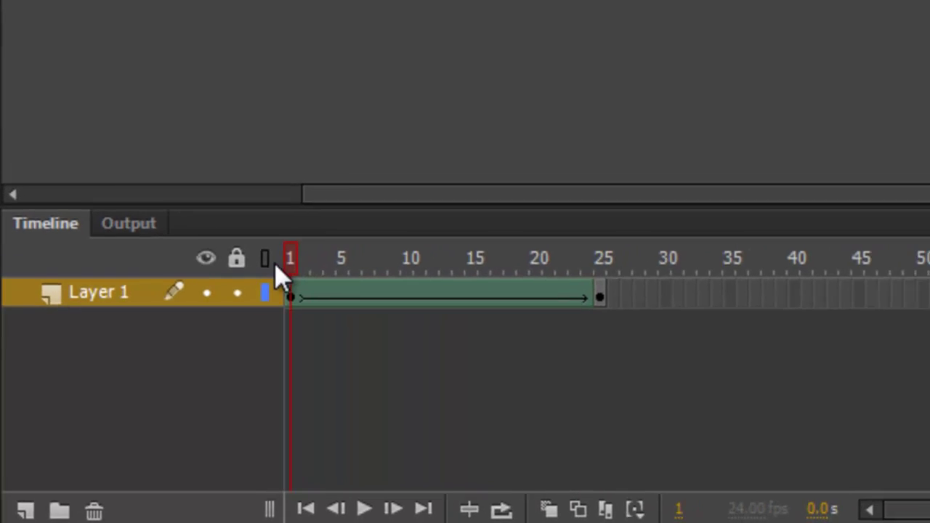
left_click_drag(284, 276, 601, 292)
mouse_move(249, 429)
left_mouse_down()
mouse_move(113, 429)
mouse_move(250, 433)
left_mouse_up()
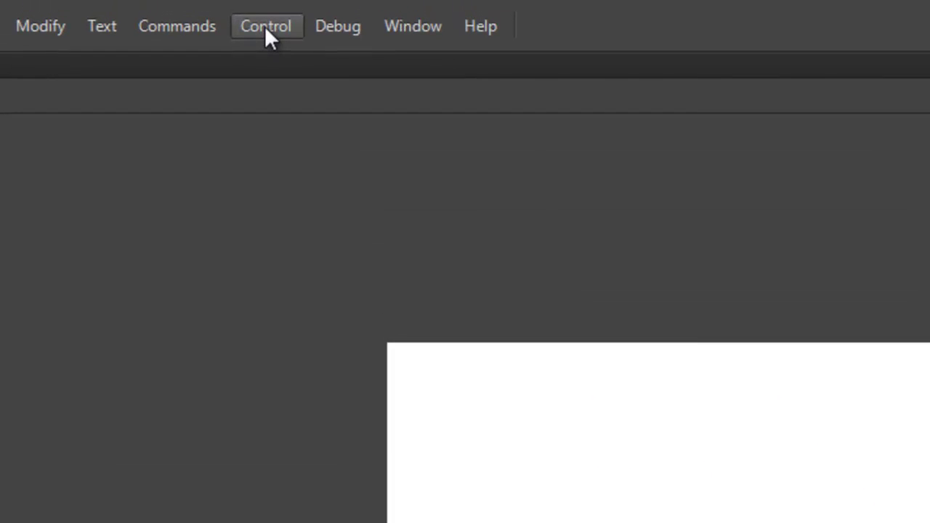
left_click(267, 29)
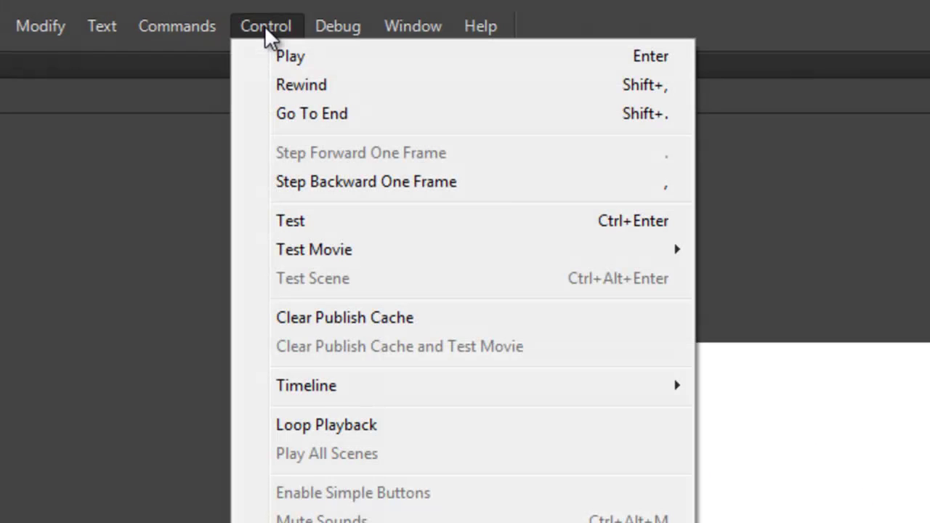
left_click(413, 219)
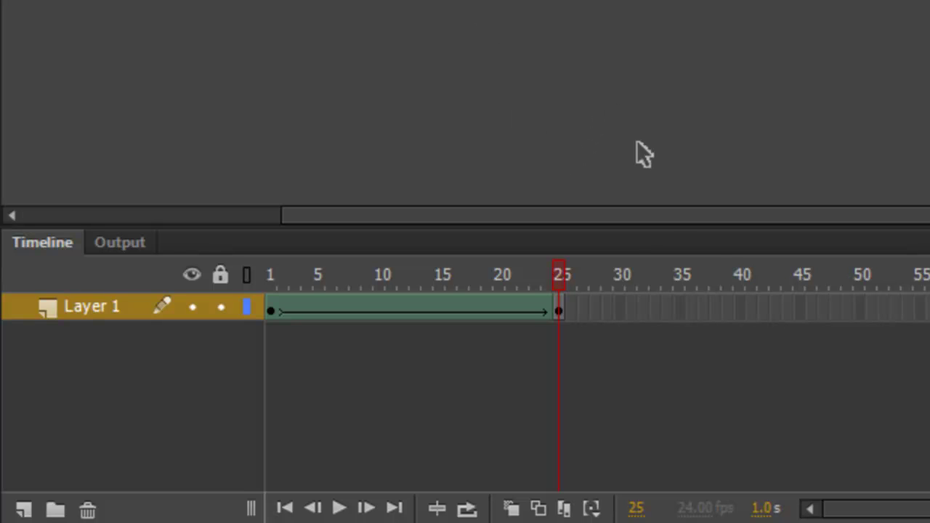
Insert a keyframe at frame 40, delete its rectangle, and compare frames 39 and 40
left_click(740, 312)
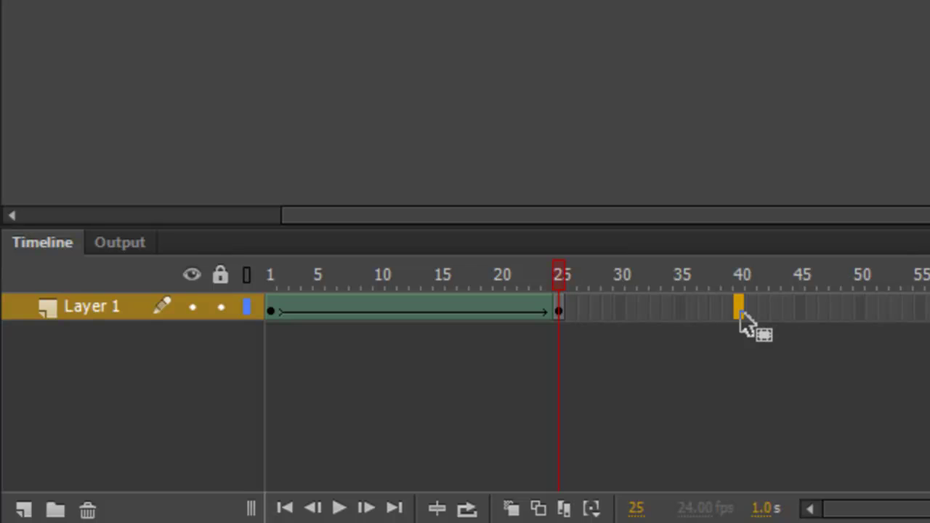
right_click(740, 314)
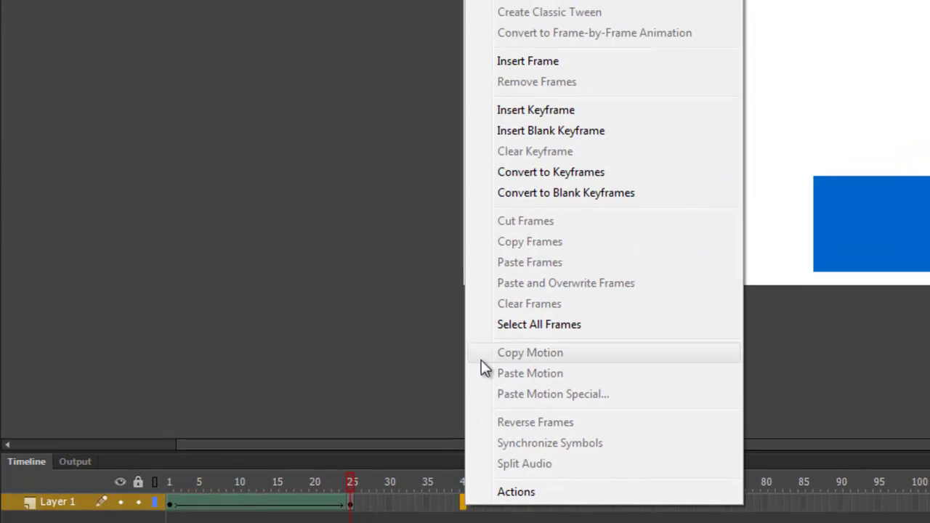
left_click(613, 107)
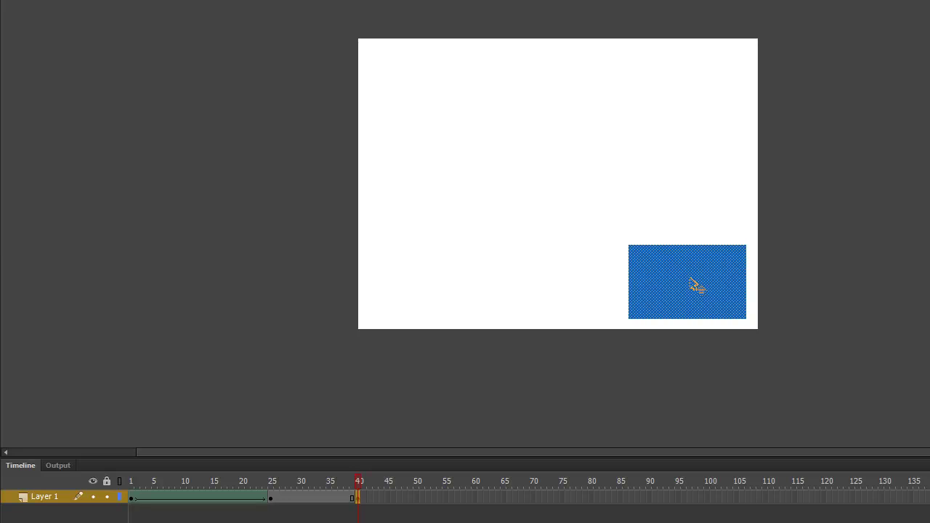
key("Delete")
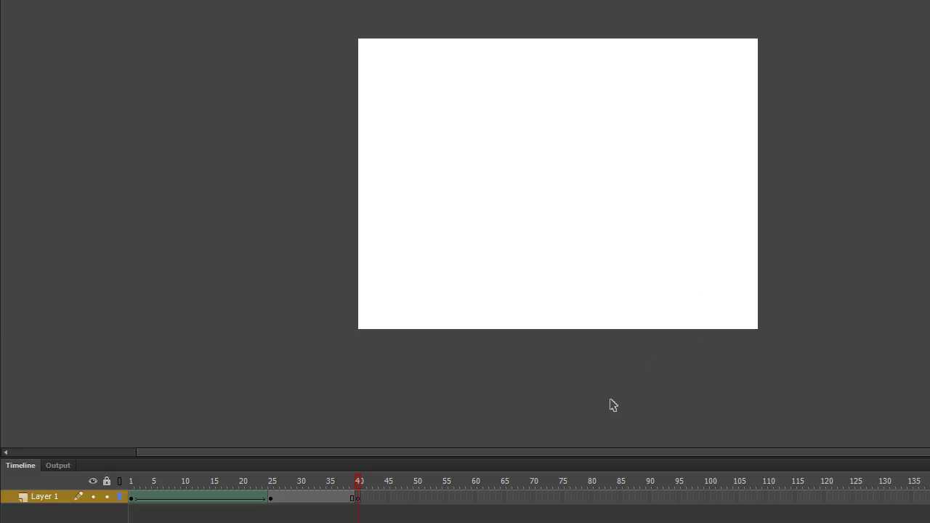
left_click(348, 497)
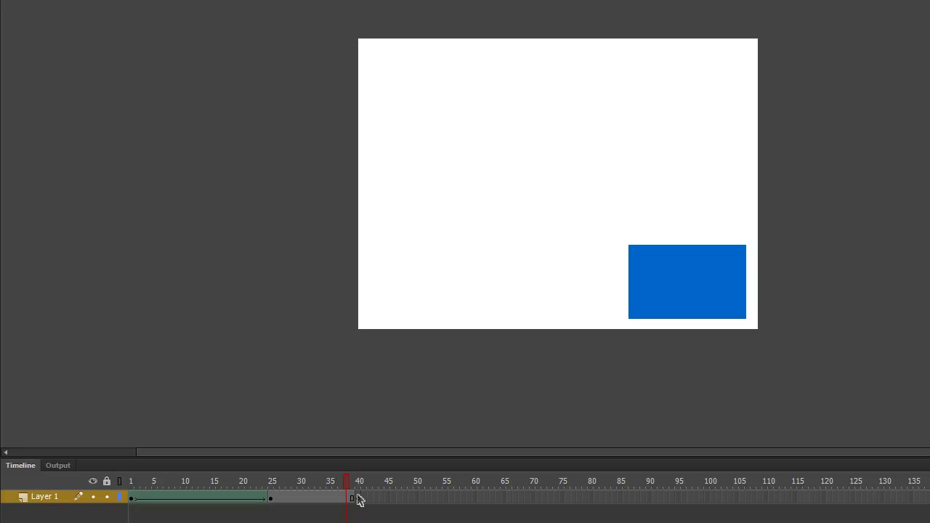
left_click_drag(349, 485, 359, 484)
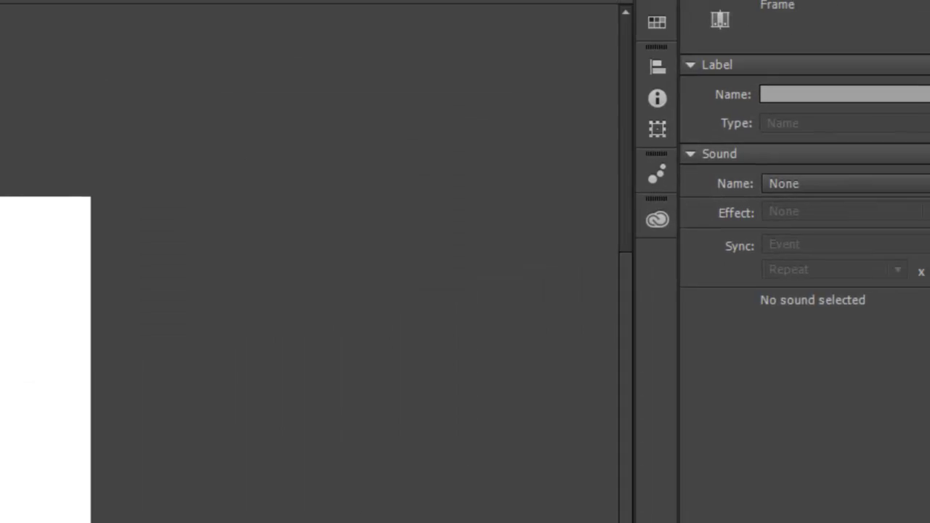
Pick the Oval tool and set its stroke colour to none
left_click(906, 356)
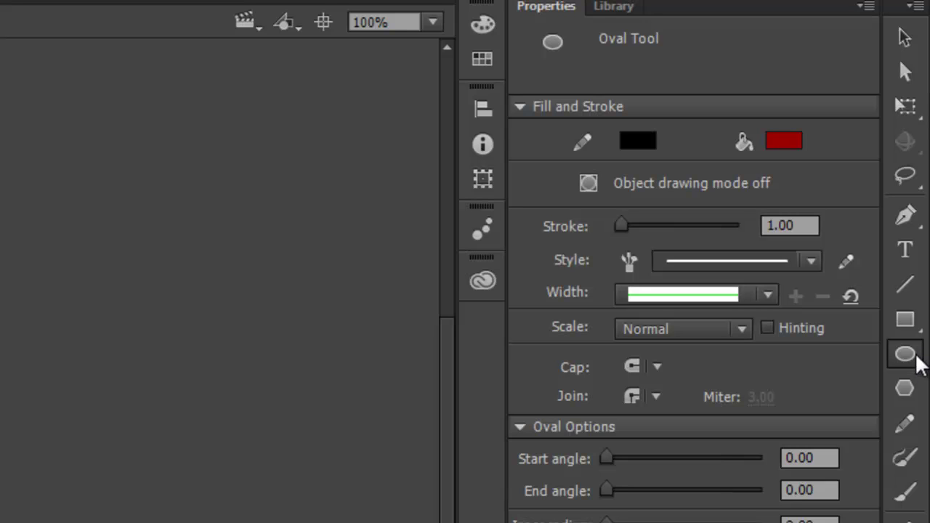
left_click(640, 142)
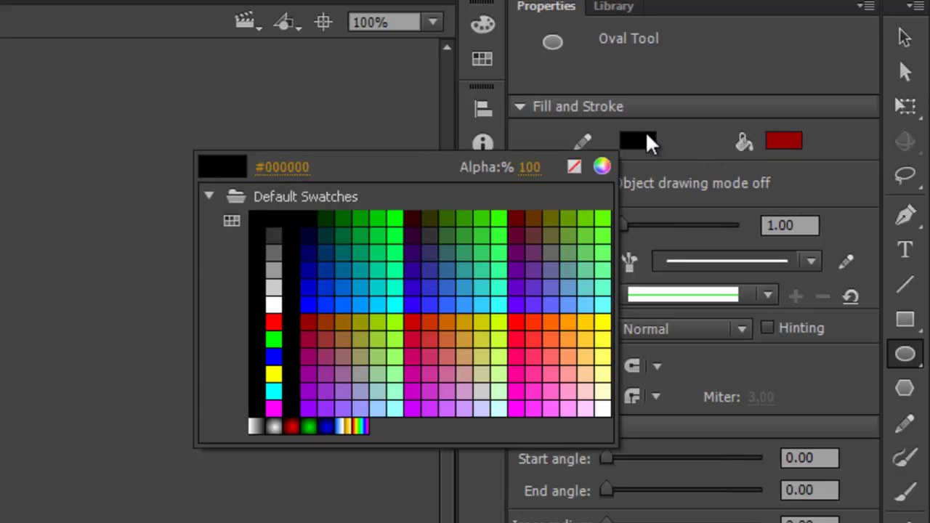
left_click(574, 167)
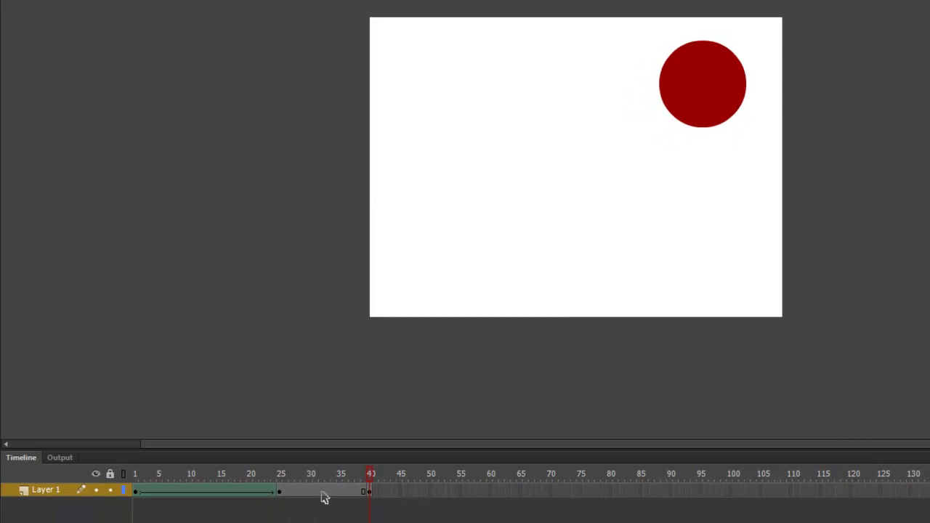
Apply a shape tween to frames 25–40 from frame 30 and scrub to preview the rectangle-to-circle morph
left_click(310, 491)
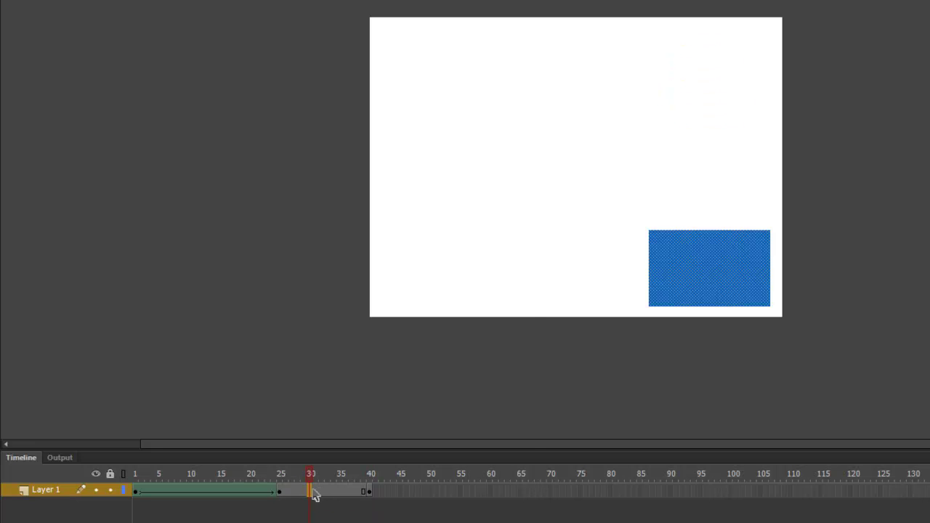
right_click(312, 493)
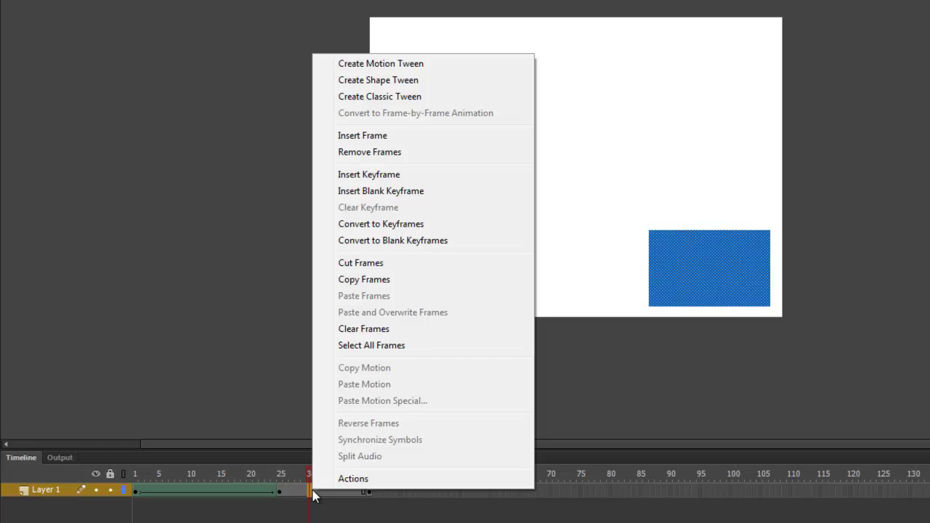
left_click(421, 77)
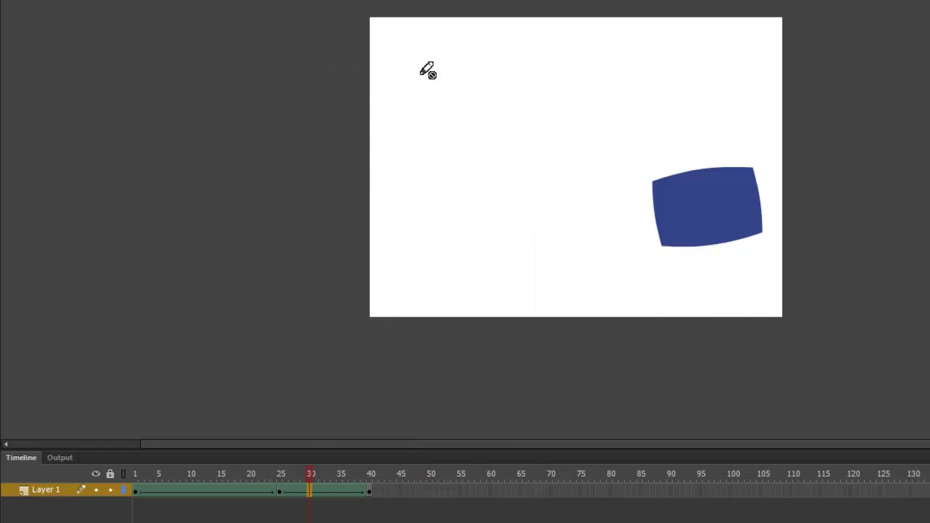
left_click_drag(309, 474, 376, 472)
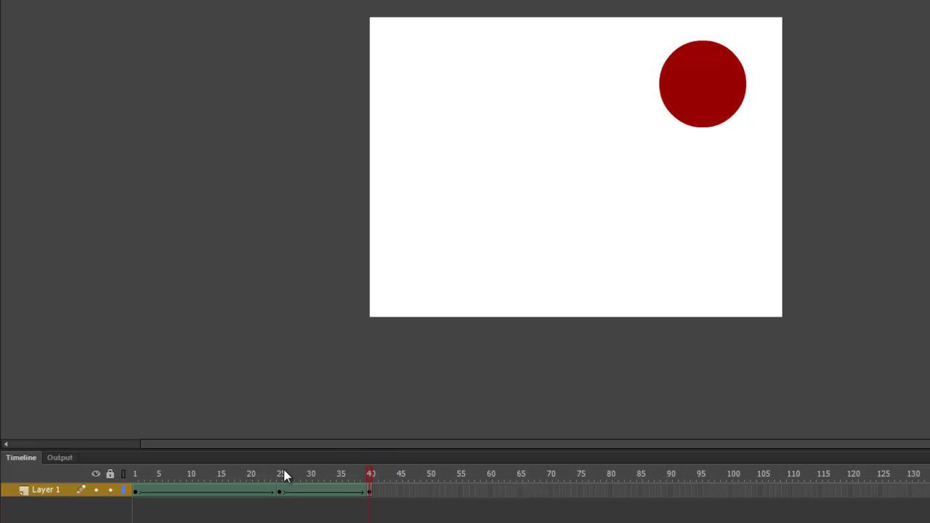
Check the morph between frames 25 and 40, then test the movie with Ctrl+Enter
left_click(282, 474)
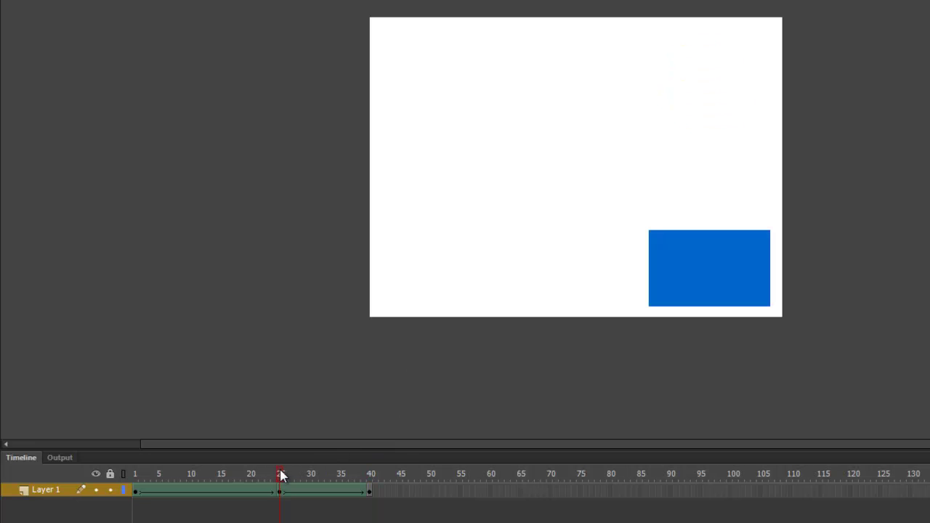
left_click(372, 473)
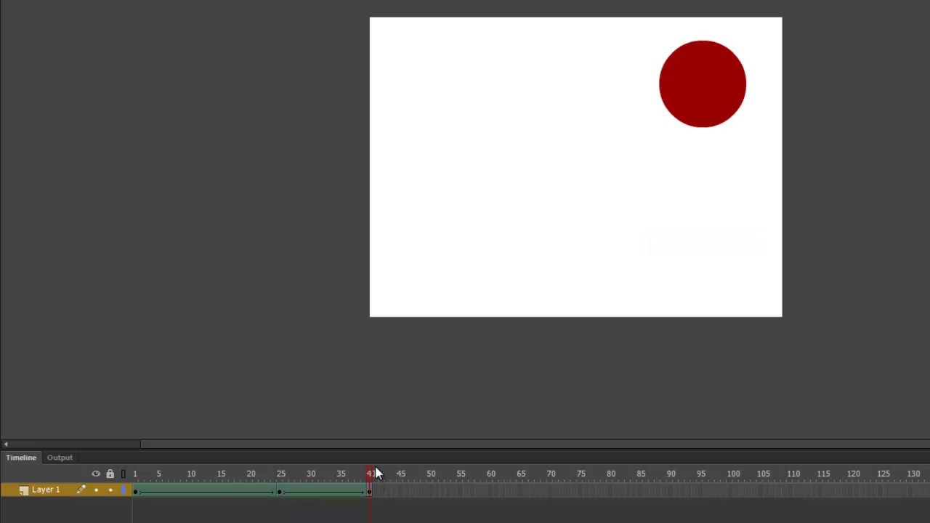
mouse_move(372, 473)
left_mouse_down()
mouse_move(267, 473)
mouse_move(382, 484)
left_mouse_up()
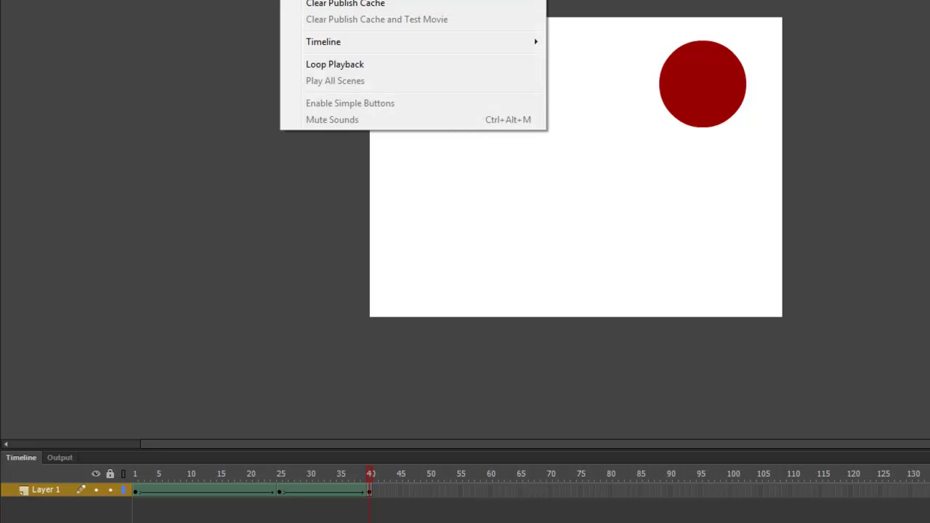
key("ctrl+Return")
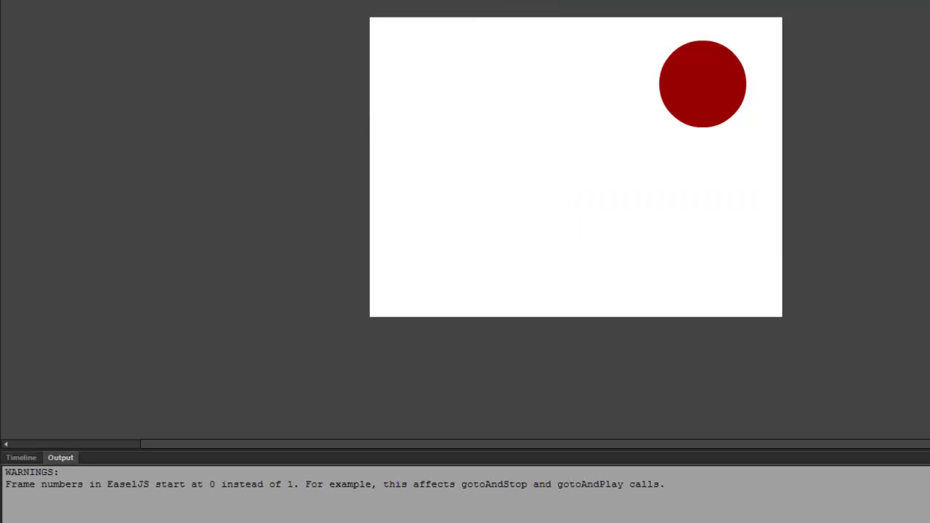